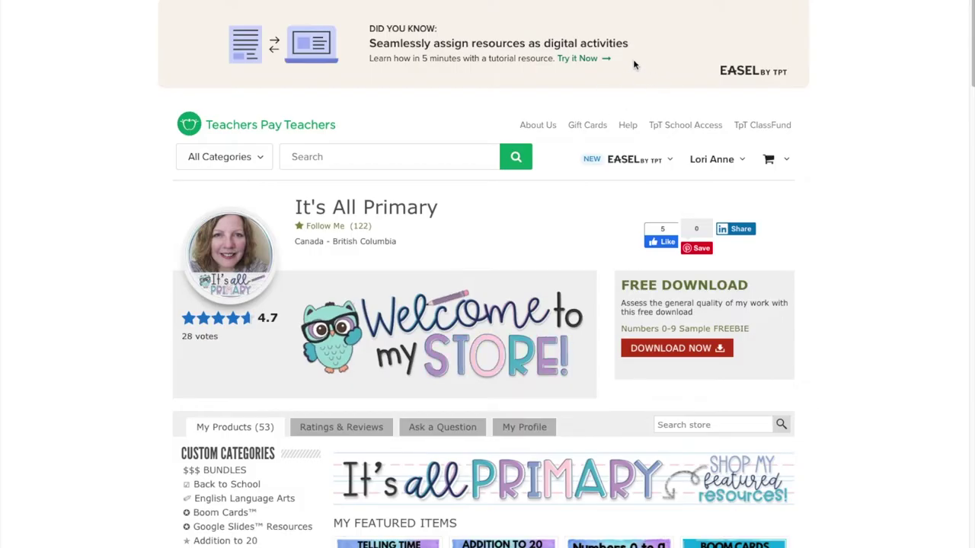
# Go to Easel by TpT and create a new blank activity
pyautogui.moveTo(653, 159)
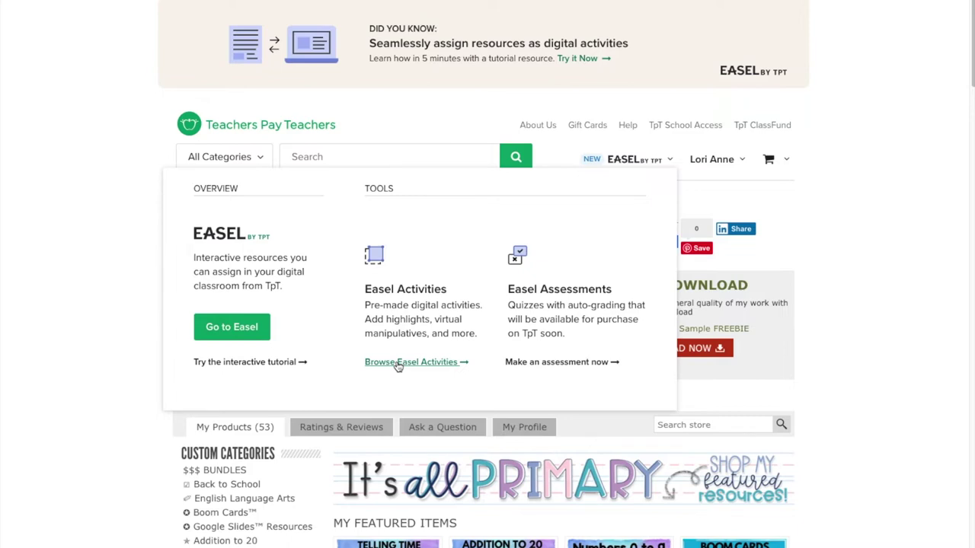
pyautogui.click(238, 327)
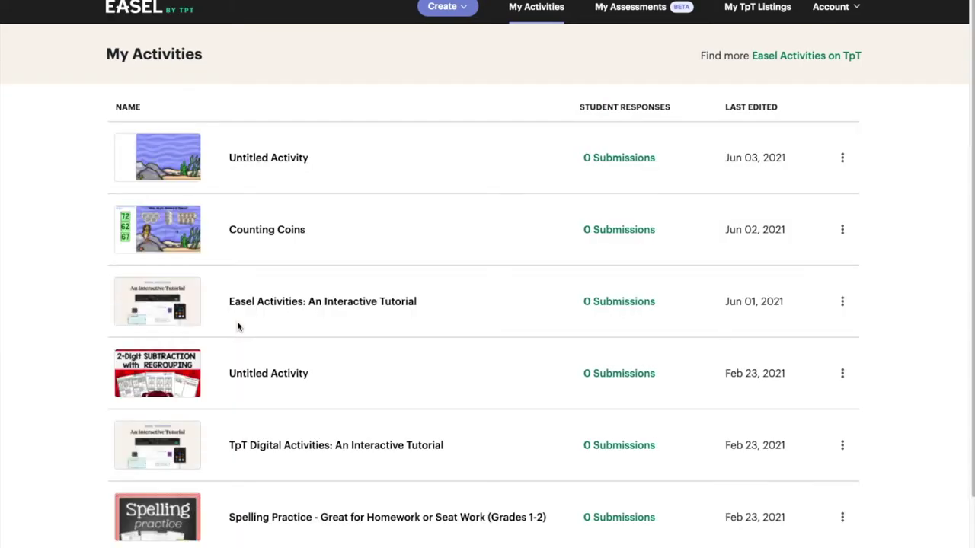
pyautogui.click(466, 9)
pyautogui.click(452, 54)
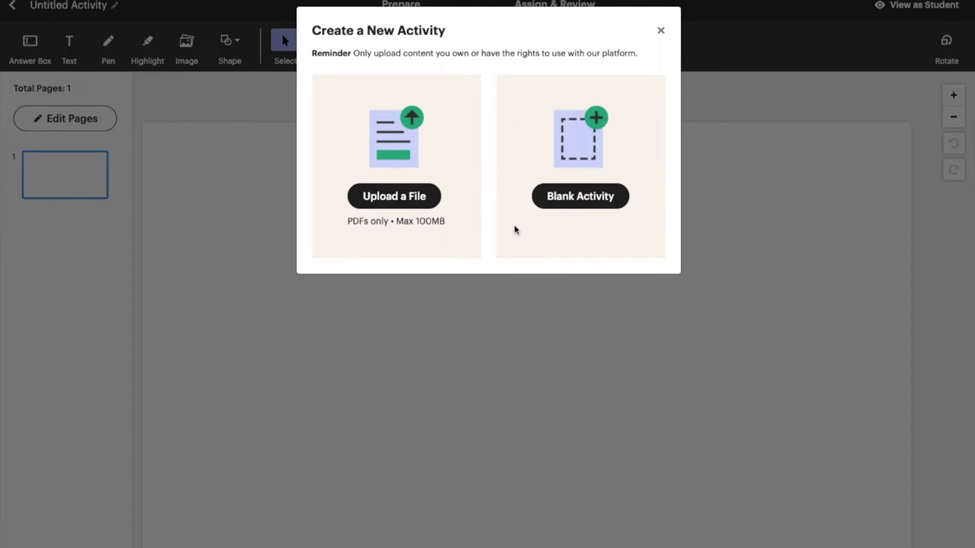
pyautogui.click(575, 198)
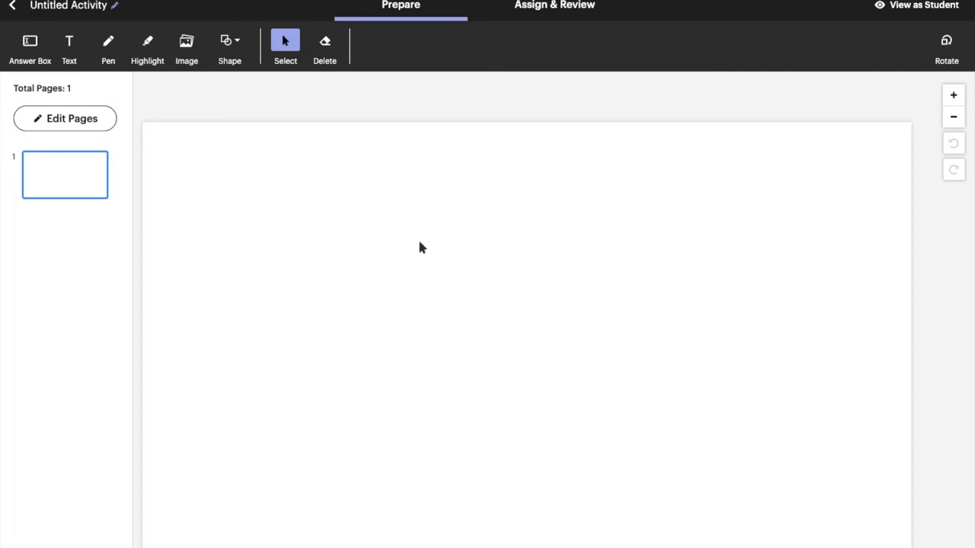
# Leave the blank activity without renaming it and open the untitled activity with the underwater background
pyautogui.click(66, 5)
pyautogui.click(12, 6)
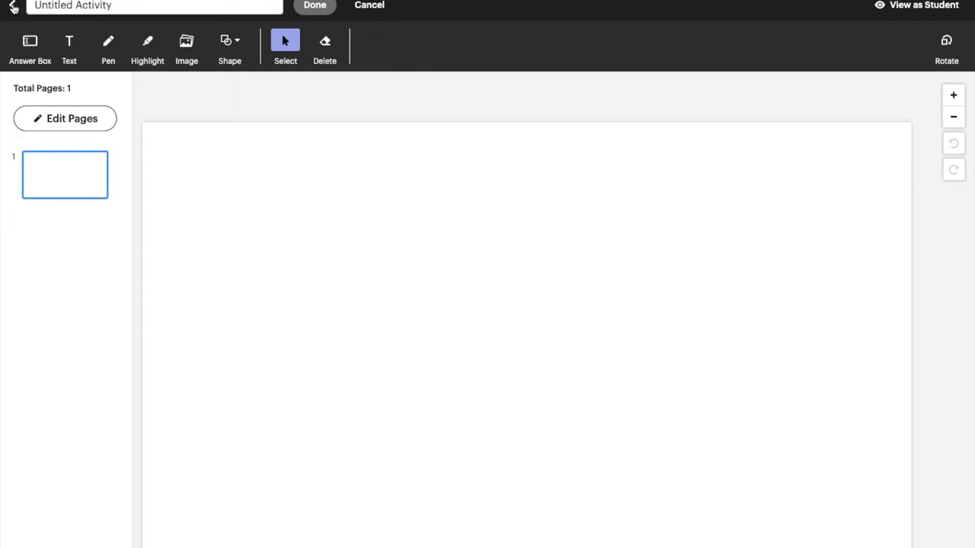
pyautogui.click(269, 231)
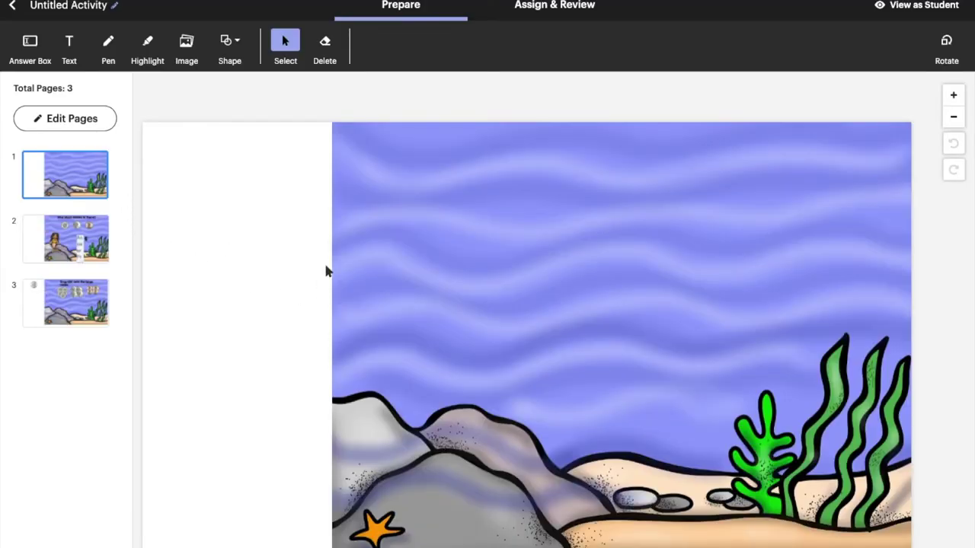
# Move the underwater background on page 1 over the white margin, and return it to the page's right edge
pyautogui.moveTo(431, 241); pyautogui.dragTo(290, 252)
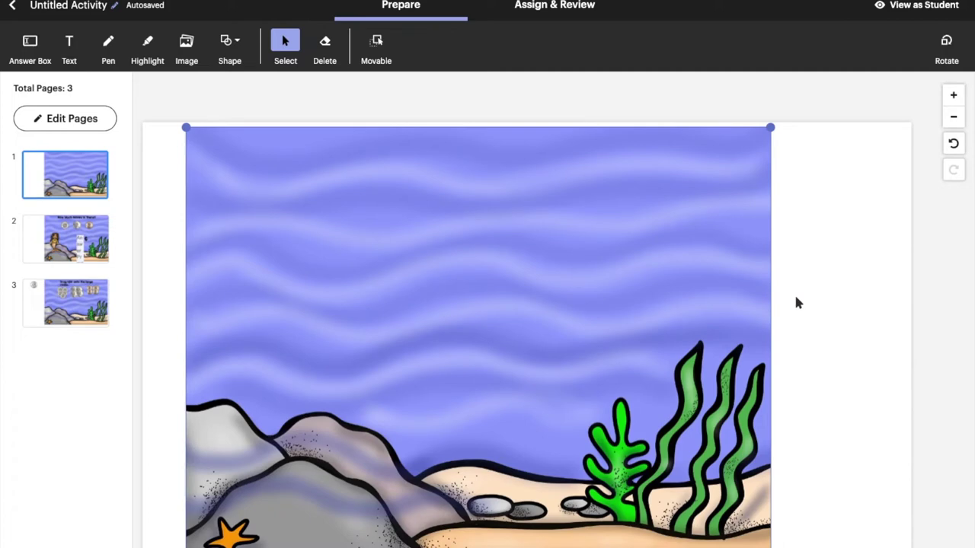
pyautogui.moveTo(510, 321); pyautogui.dragTo(655, 313)
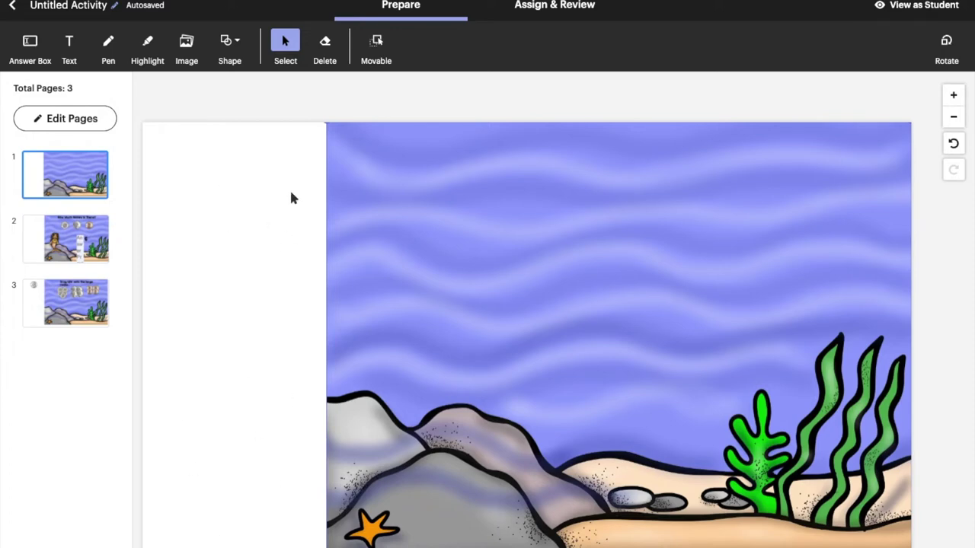
# Add an answer box in the blank margin of page 2 and narrow it to a roughly square shape
pyautogui.press('pagedown')
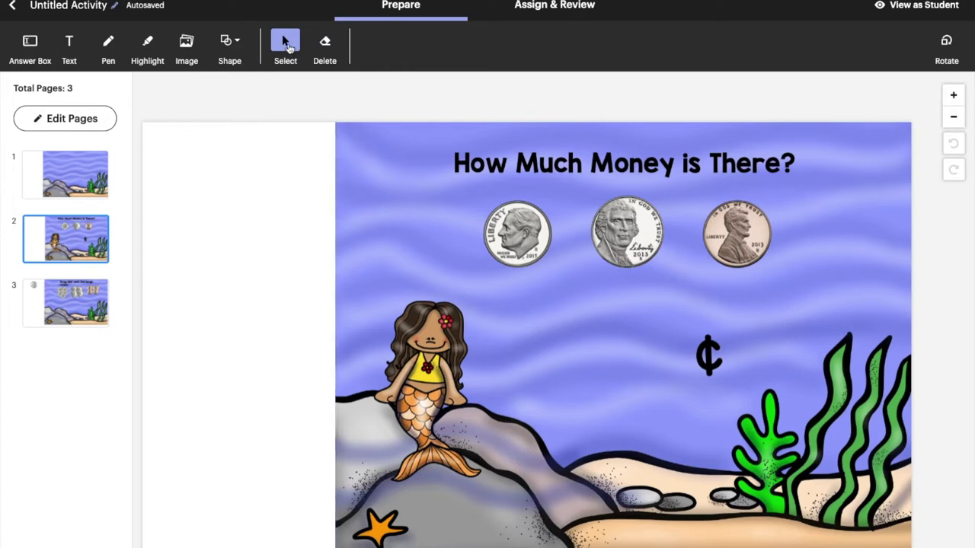
pyautogui.click(30, 43)
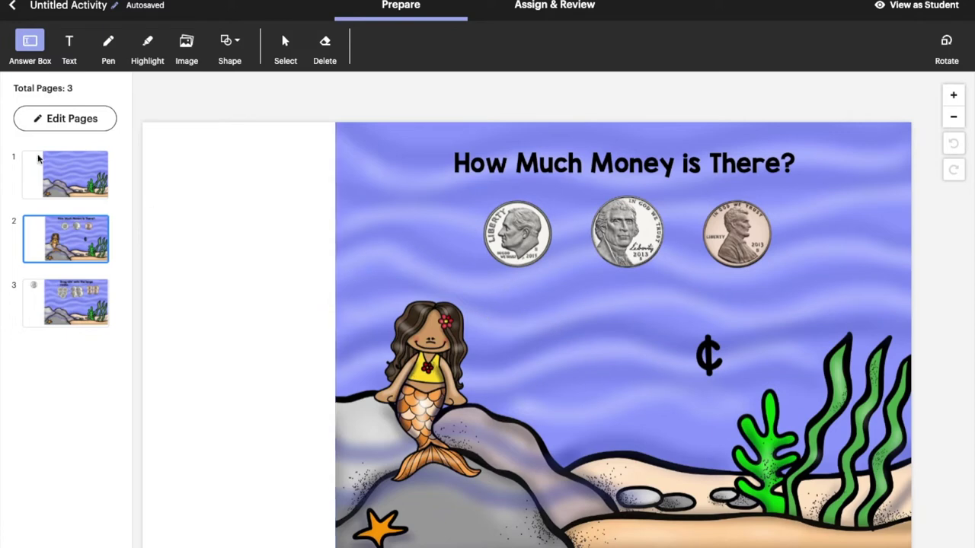
pyautogui.click(27, 45)
pyautogui.moveTo(199, 234); pyautogui.dragTo(292, 305)
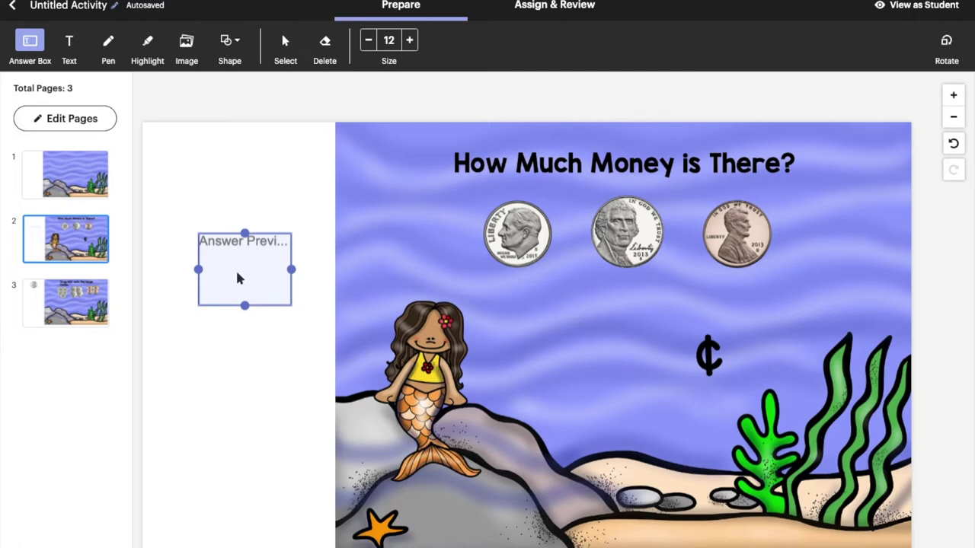
pyautogui.moveTo(198, 269); pyautogui.dragTo(220, 270)
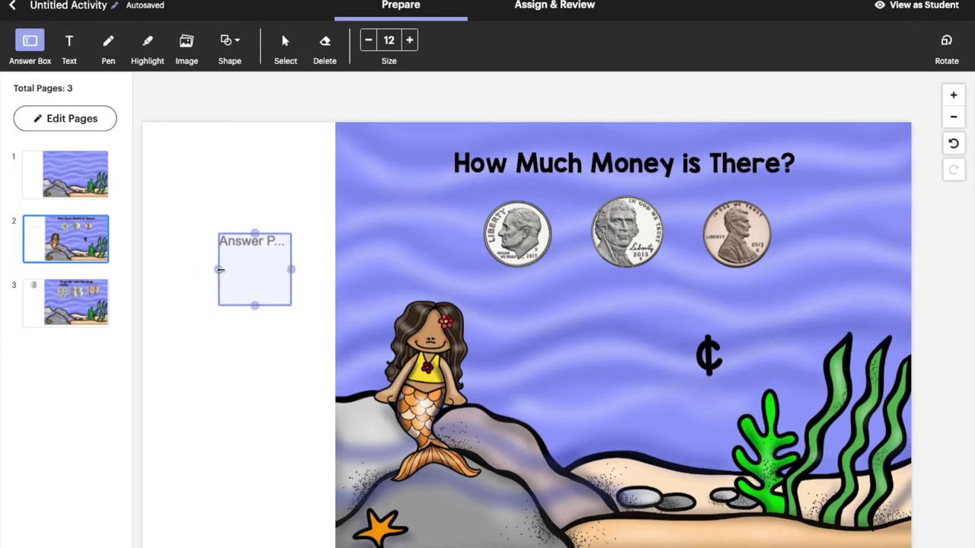
# Set the answer box's text size to 40
pyautogui.click(409, 41)
pyautogui.click(409, 40)
pyautogui.click(409, 40)
pyautogui.click(409, 42)
pyautogui.click(410, 42)
pyautogui.click(409, 42)
pyautogui.click(410, 42)
pyautogui.click(409, 42)
pyautogui.click(410, 42)
pyautogui.click(410, 42)
pyautogui.click(409, 42)
pyautogui.click(409, 41)
pyautogui.click(409, 42)
pyautogui.click(409, 42)
pyautogui.click(410, 42)
pyautogui.click(410, 41)
pyautogui.click(410, 42)
pyautogui.click(409, 42)
pyautogui.click(410, 42)
pyautogui.click(409, 42)
pyautogui.click(409, 42)
pyautogui.click(409, 41)
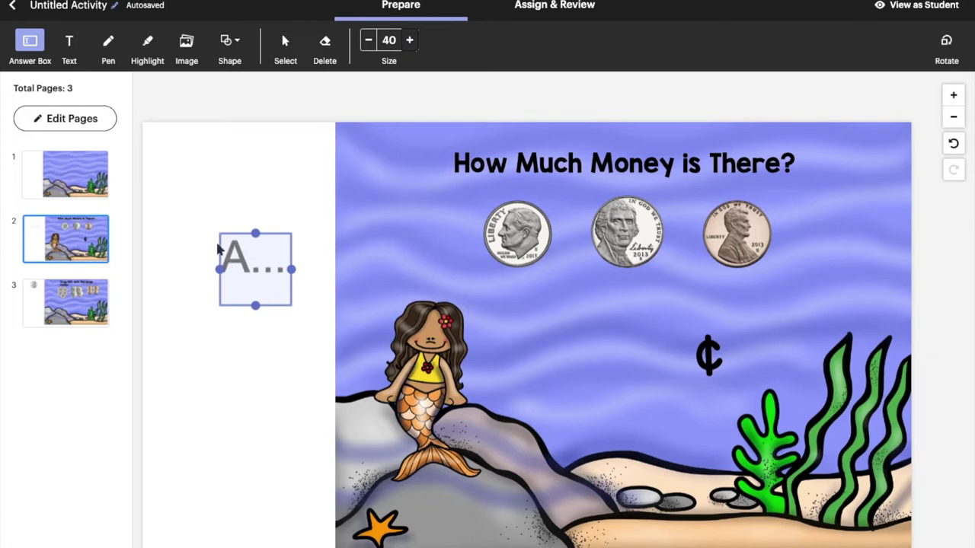
# Set the Text tool's color to black and look at its alignment and movable options
pyautogui.click(69, 43)
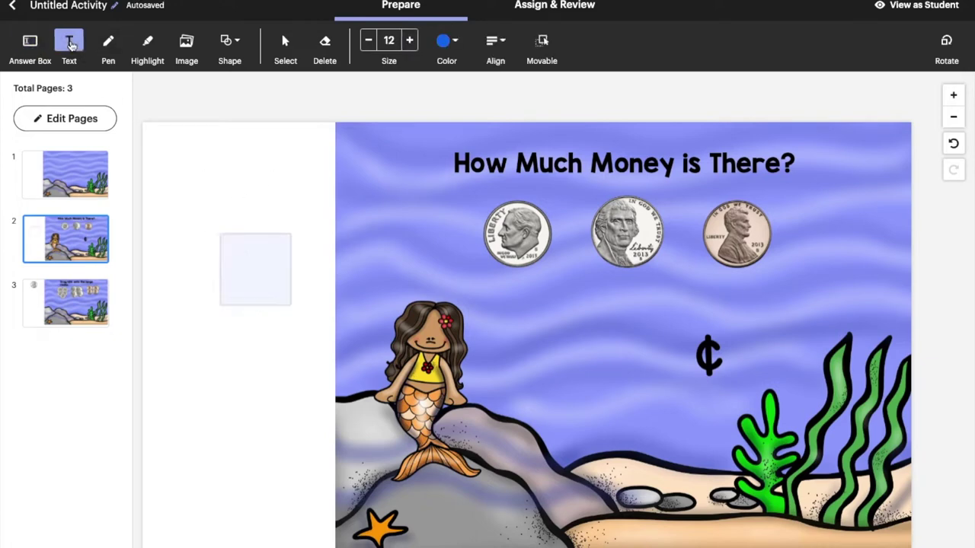
pyautogui.click(449, 43)
pyautogui.click(443, 68)
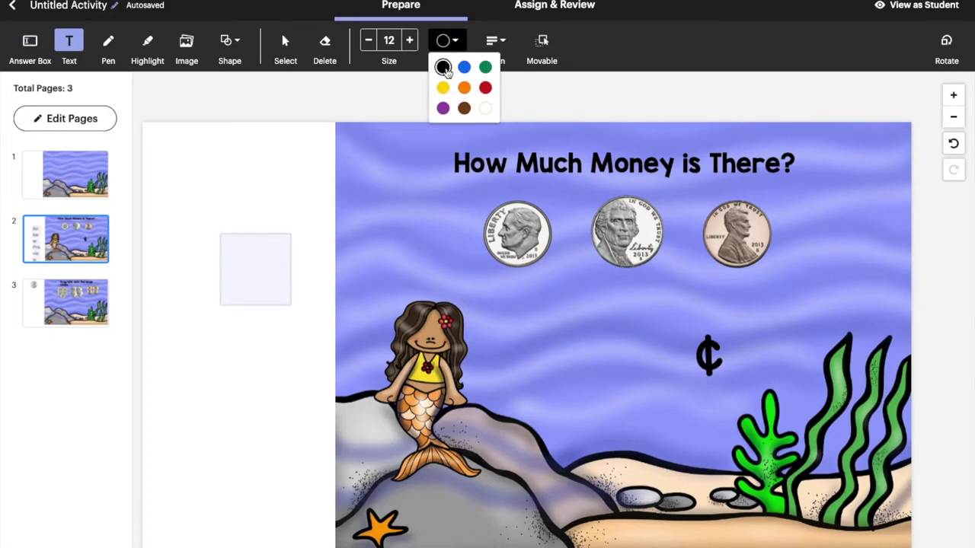
pyautogui.click(493, 40)
pyautogui.click(535, 67)
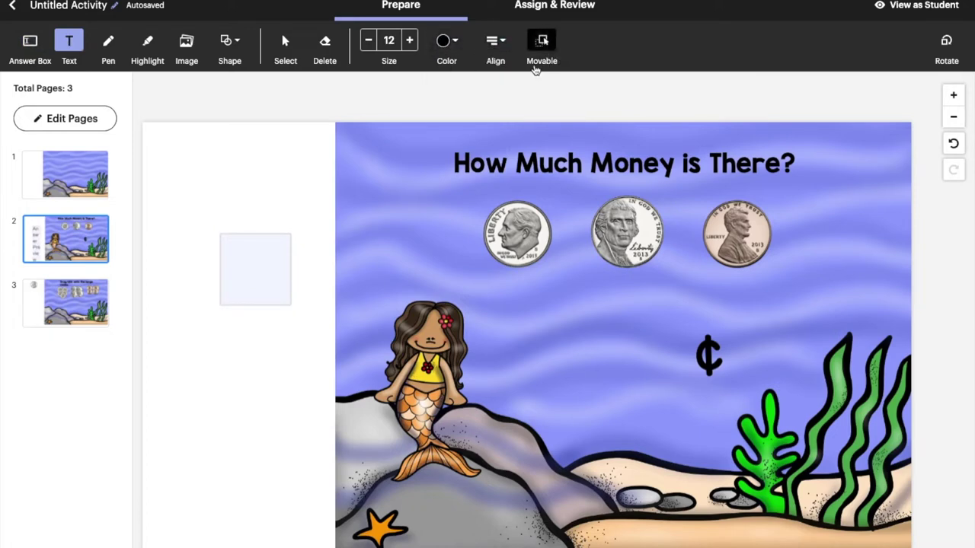
# Move the answer box directly in front of the cent sign on page 2
pyautogui.click(252, 260)
pyautogui.moveTo(248, 271); pyautogui.dragTo(639, 356)
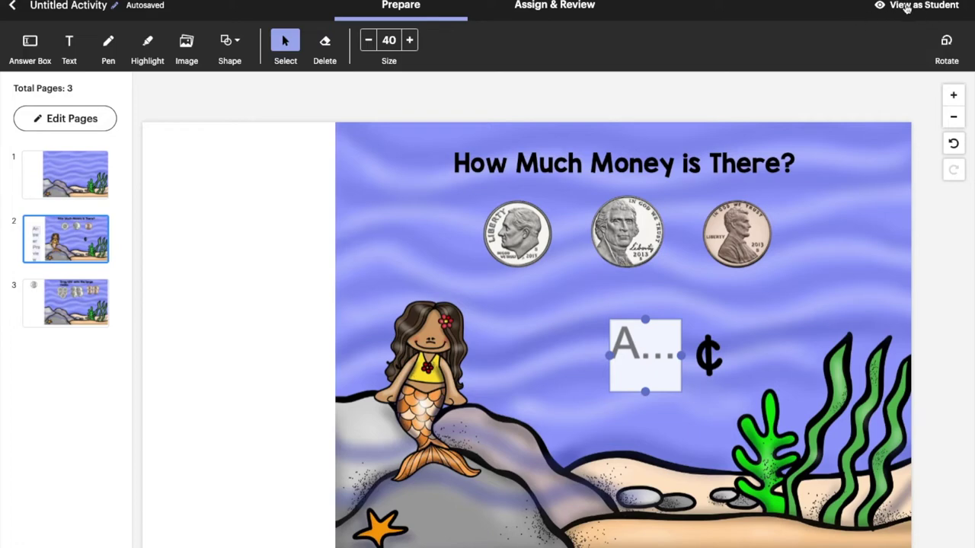
# Preview page 2 as a student, test the answer box by entering 16, and return to editing
pyautogui.click(907, 7)
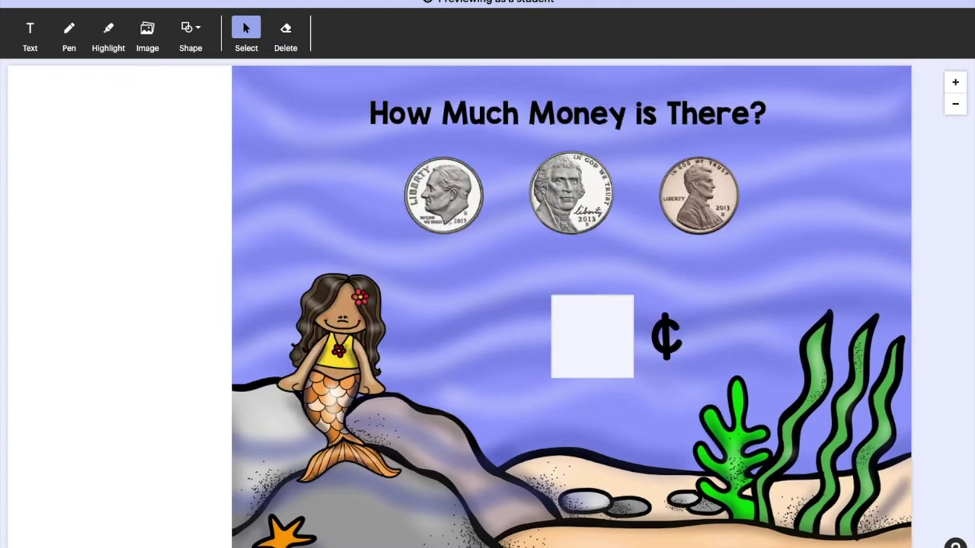
pyautogui.click(584, 327)
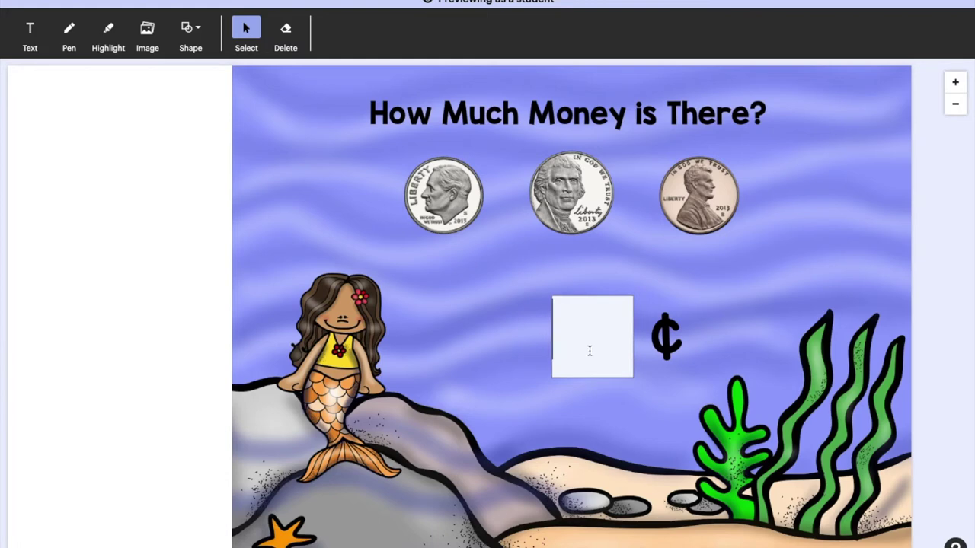
pyautogui.write('16')
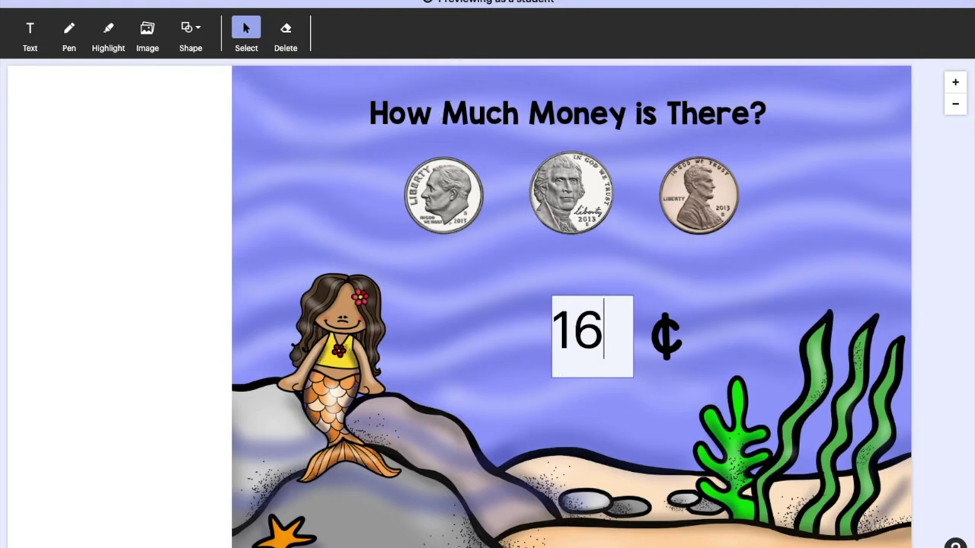
pyautogui.click(441, 2)
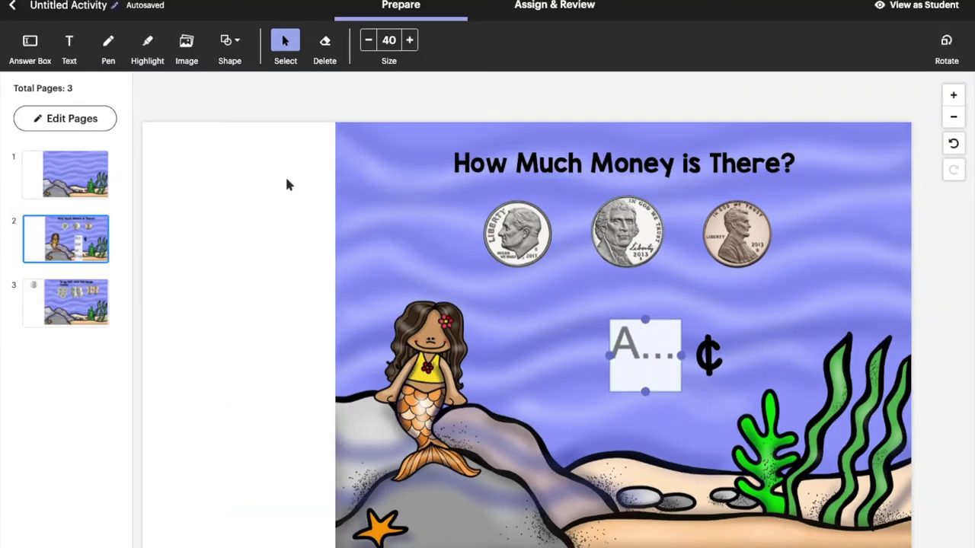
# Preview page 3 as a student and move one quarter, two dimes and three pennies onto the large rocks
pyautogui.click(79, 304)
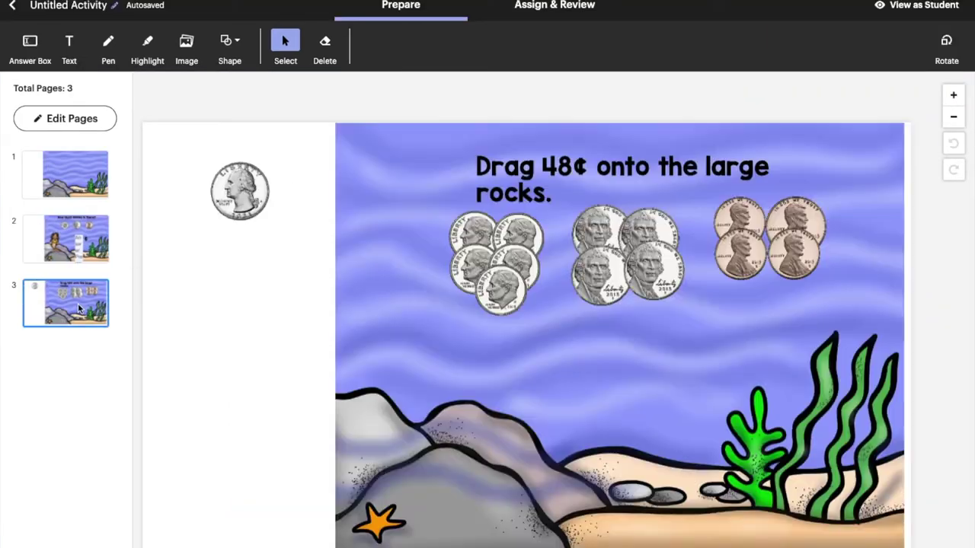
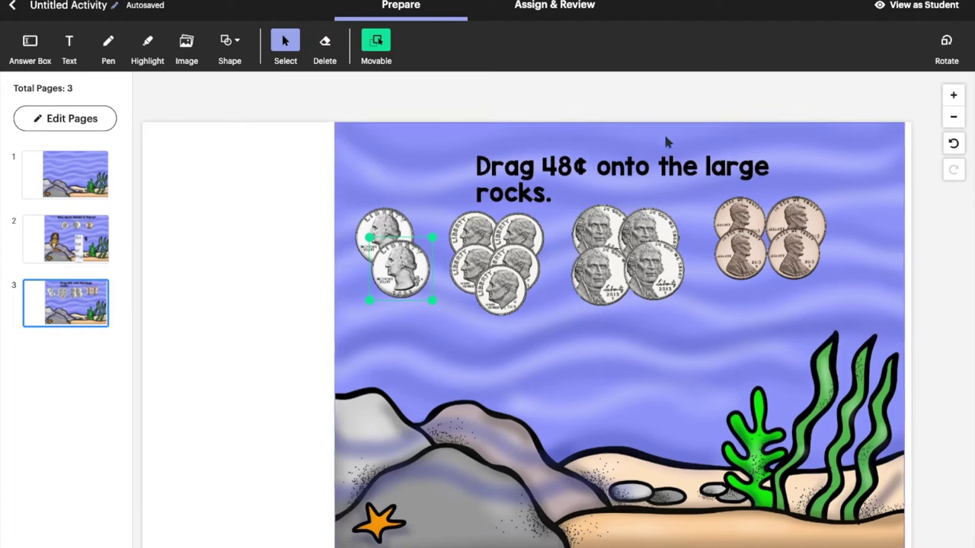
pyautogui.click(903, 15)
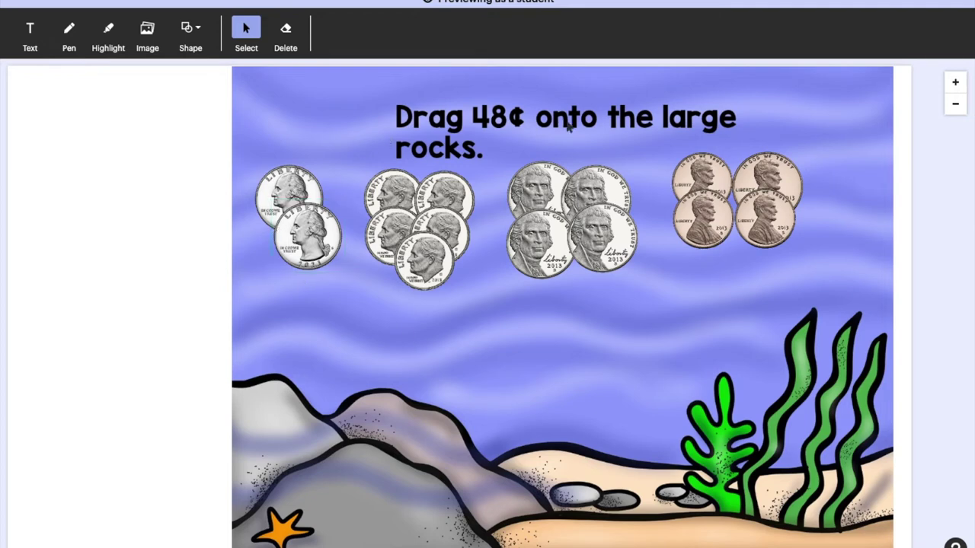
pyautogui.moveTo(297, 230); pyautogui.dragTo(293, 389)
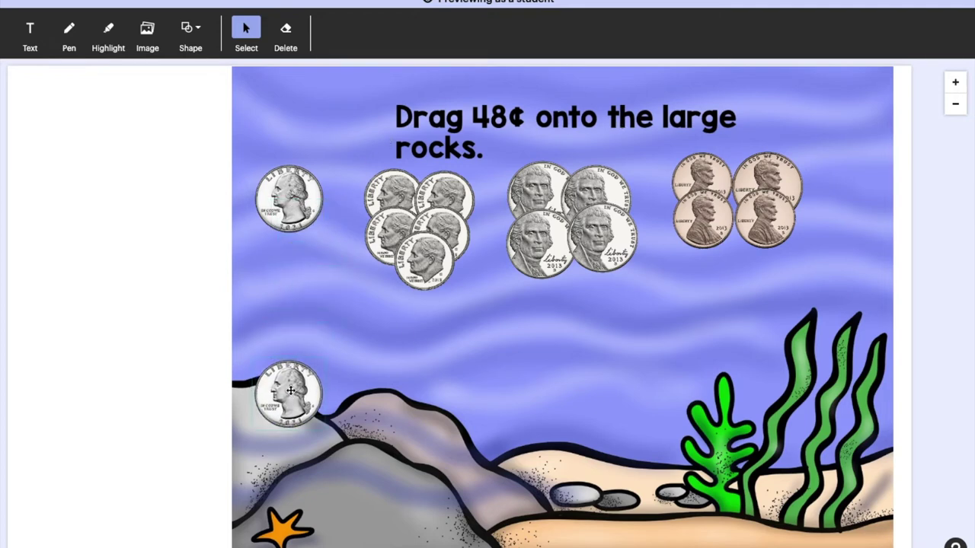
pyautogui.moveTo(417, 264); pyautogui.dragTo(325, 419)
pyautogui.moveTo(418, 262); pyautogui.dragTo(365, 433)
pyautogui.moveTo(688, 228); pyautogui.dragTo(425, 434)
pyautogui.moveTo(743, 222); pyautogui.dragTo(426, 470)
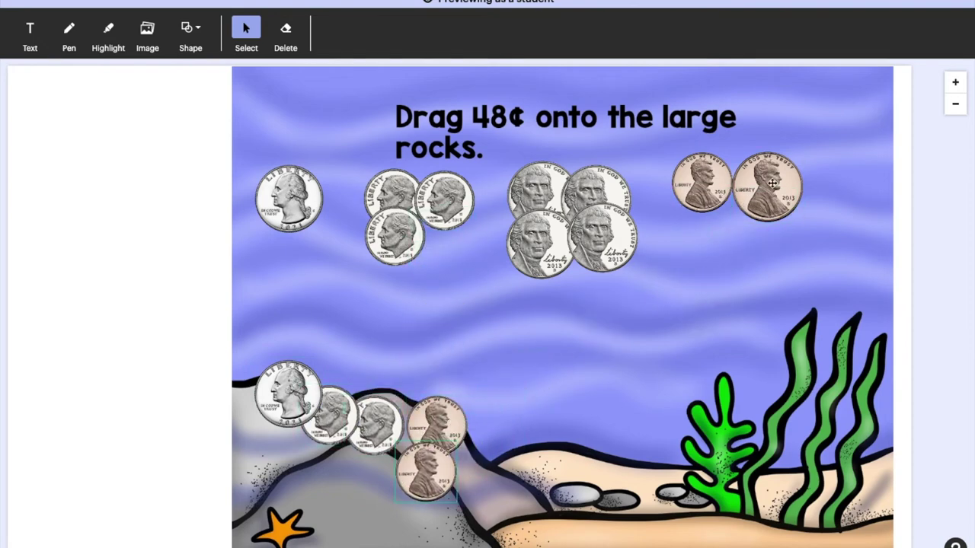
pyautogui.moveTo(696, 179); pyautogui.dragTo(367, 473)
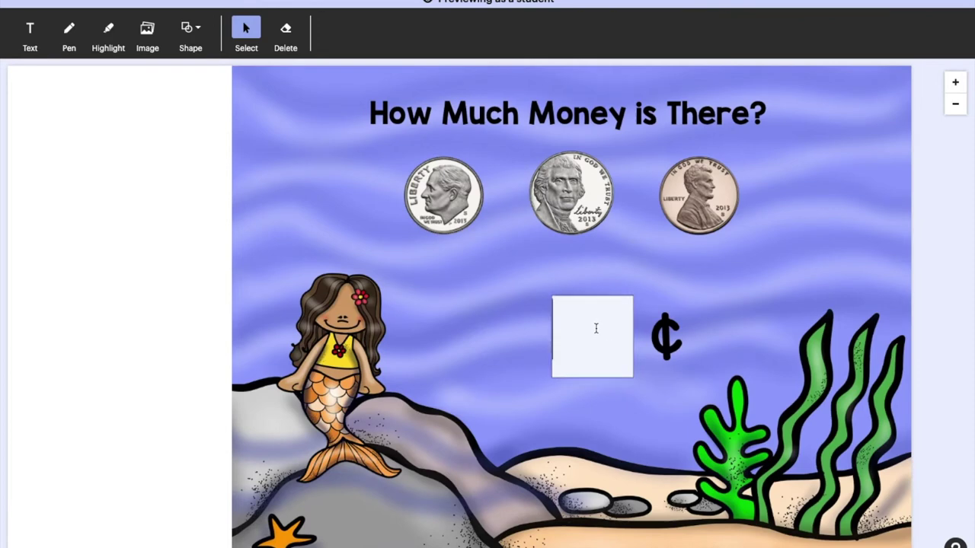
# Check the Text tool's alignment options in the student preview of page 2 and enter 16 in the answer box
pyautogui.click(30, 30)
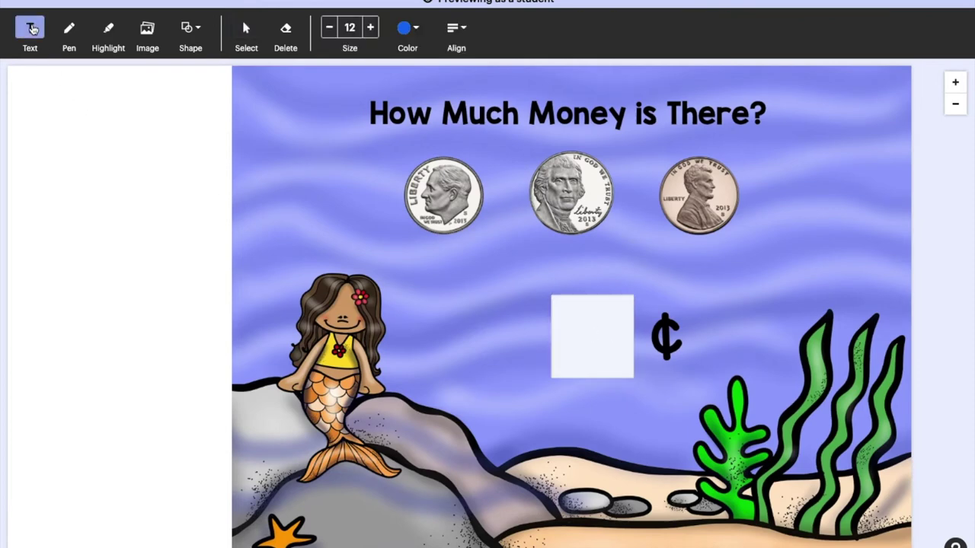
pyautogui.click(457, 28)
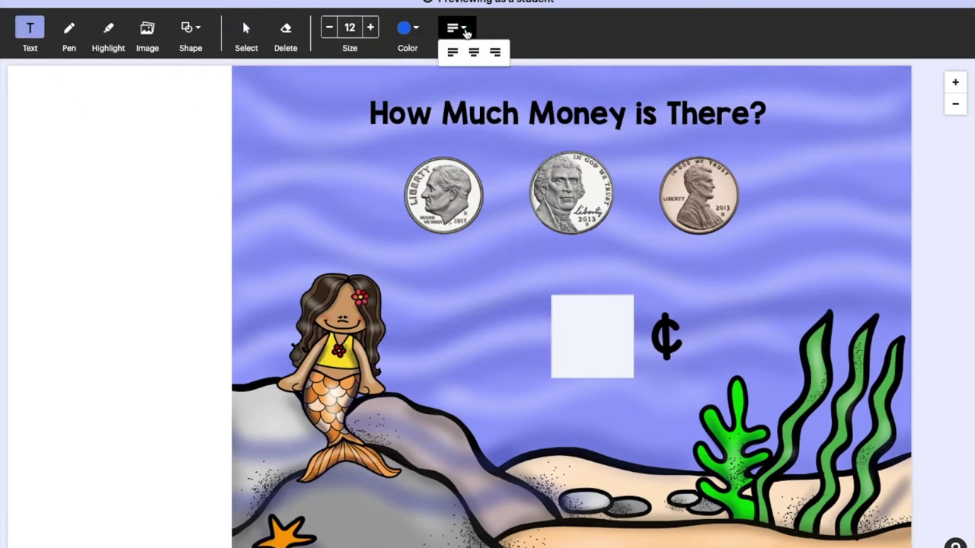
pyautogui.click(497, 60)
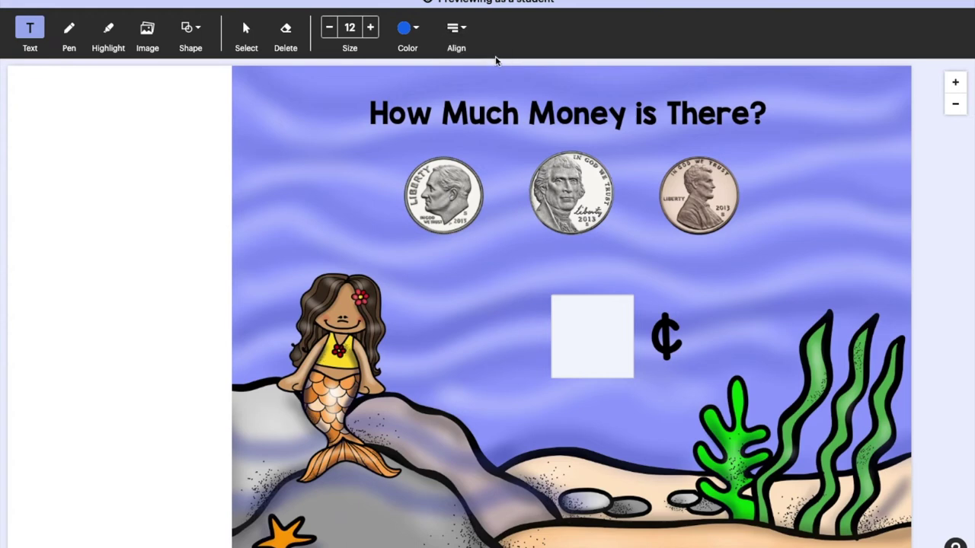
pyautogui.click(610, 330)
pyautogui.write('16')
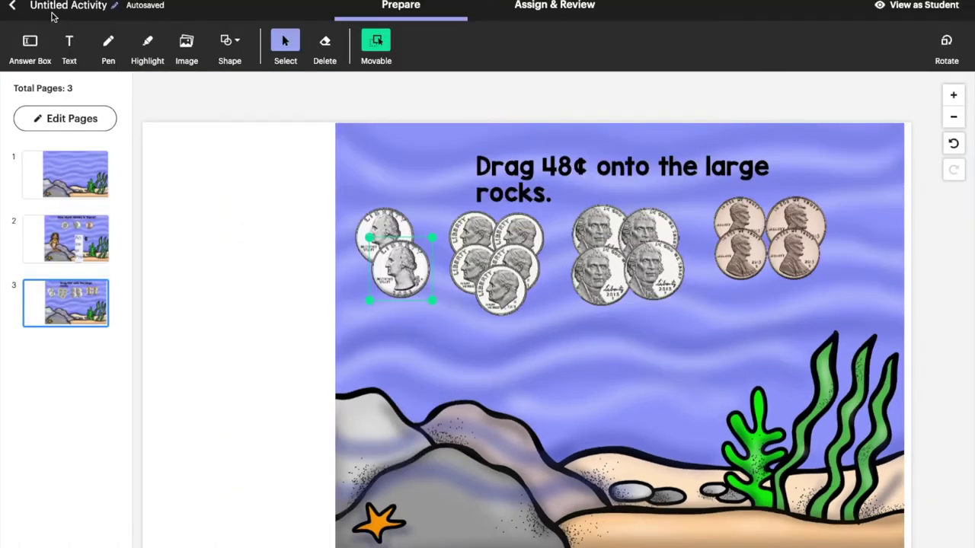
# Open the Counting Coins activity from the activities list and place the 72 card in the empty answer square
pyautogui.click(27, 11)
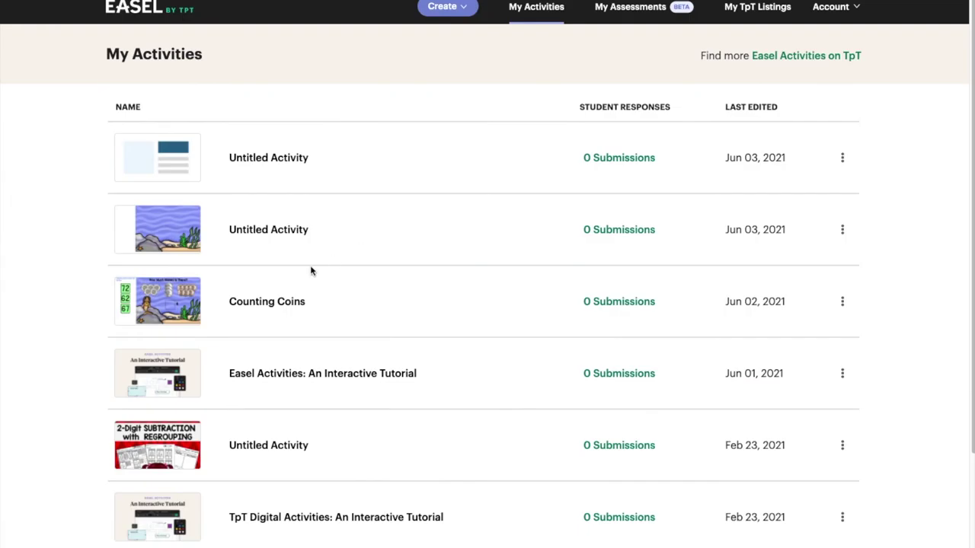
pyautogui.scroll(-3, 258, 301)
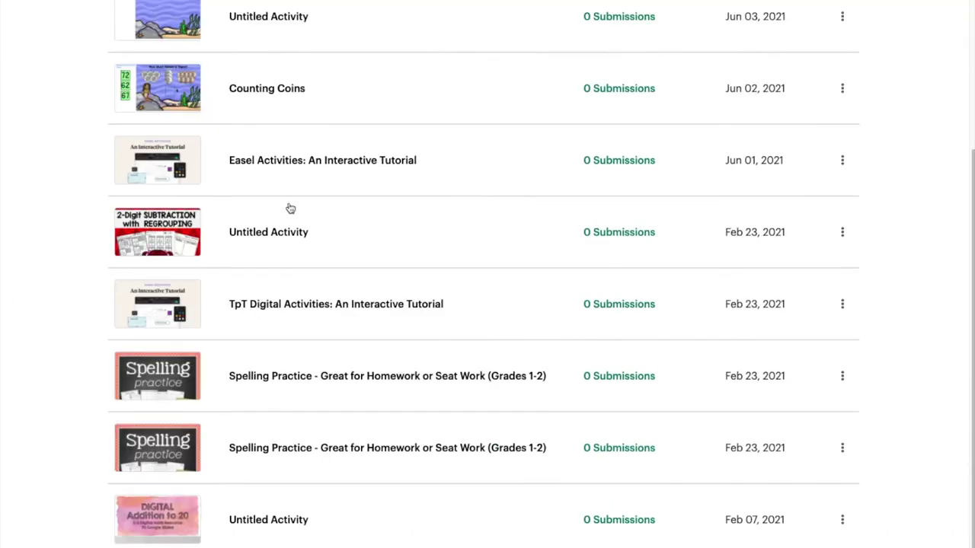
pyautogui.click(289, 91)
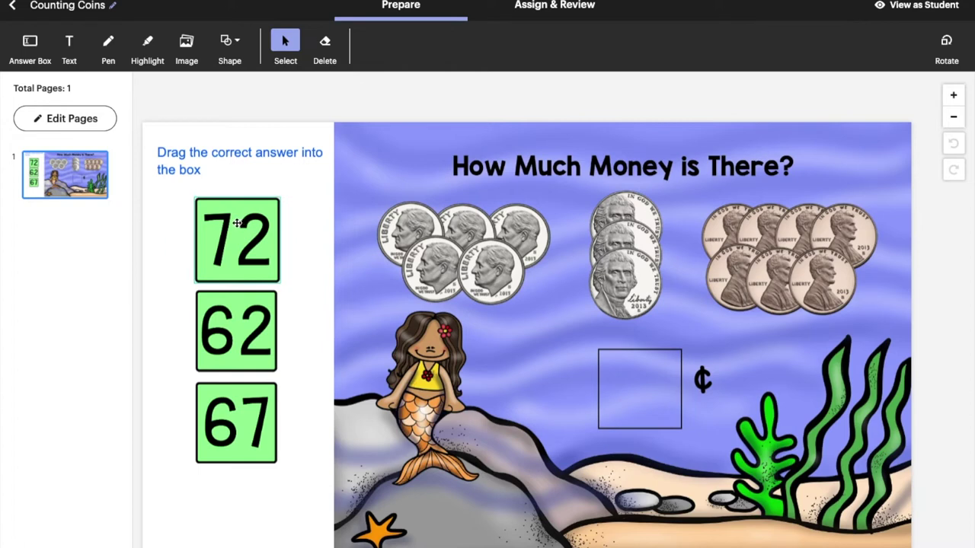
pyautogui.moveTo(237, 223); pyautogui.dragTo(639, 371)
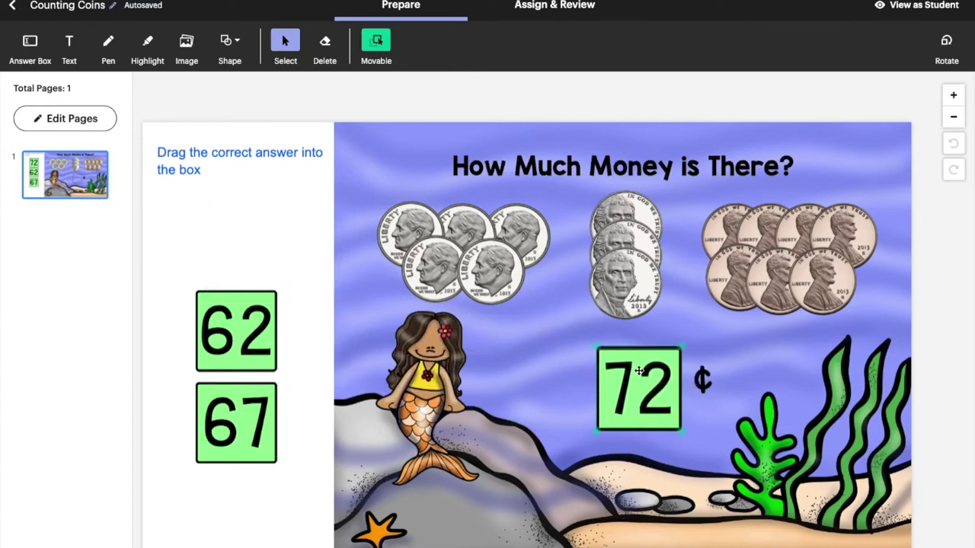